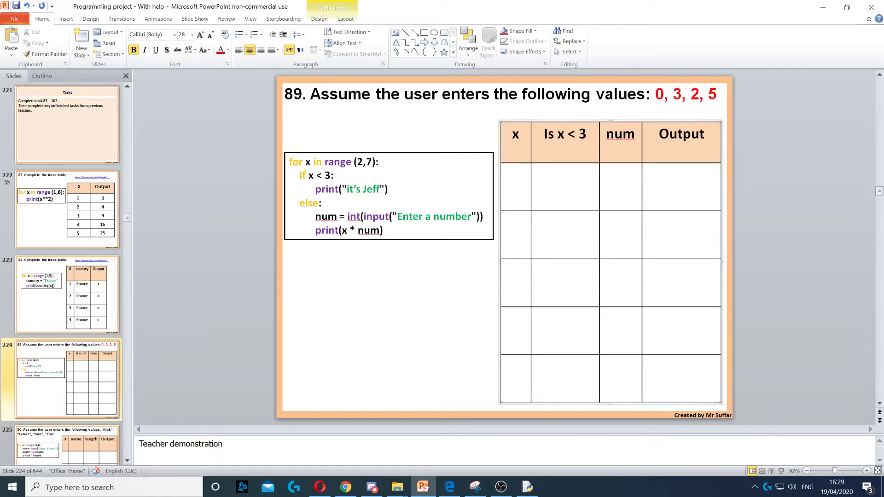
pyautogui.write('2')
# - Enter x = 2 and True in the first trace table row
pyautogui.press('Tab')
pyautogui.write('True')
pyautogui.press('Tab')
pyautogui.press('Tab')
# - Copy it's Jeff from the code into the first row's Output, then begin row 2 with 3
pyautogui.moveTo(379, 189); pyautogui.dragTo(347, 189)
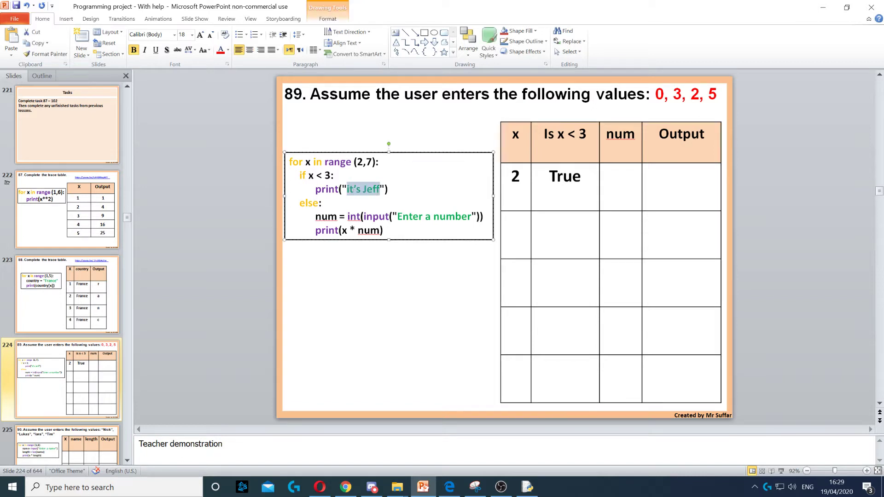
pyautogui.hotkey('ctrl', 'c')
pyautogui.click(681, 181)
pyautogui.hotkey('ctrl', 'v')
pyautogui.click(815, 218)
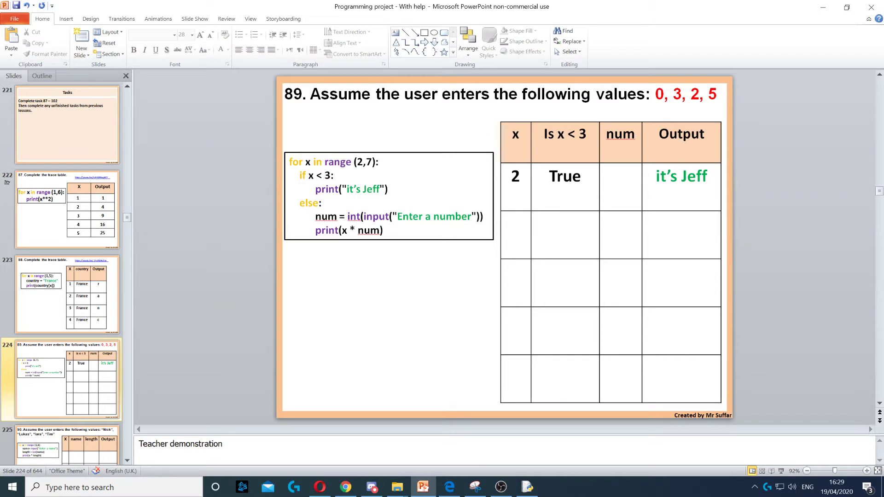
pyautogui.click(516, 231)
pyautogui.write('3')
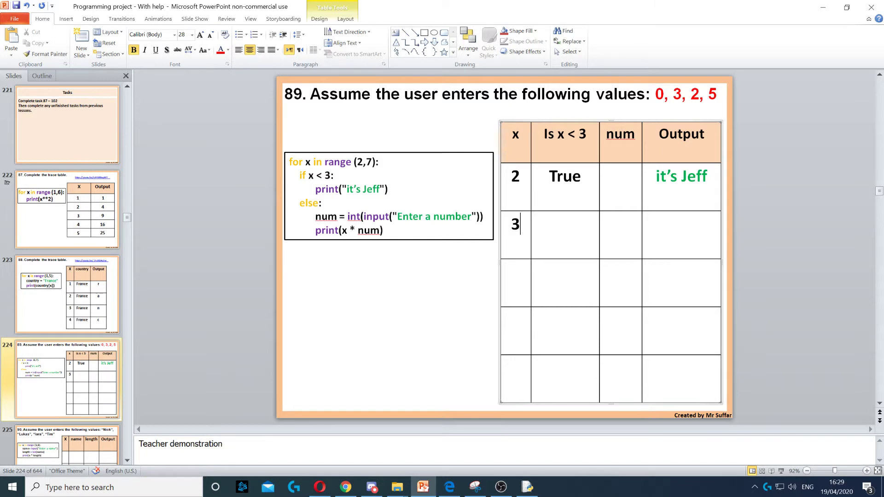
# - Record False and num 0 in the x=3 row, checking the code's num line
pyautogui.moveTo(319, 202)
pyautogui.mouseDown()
pyautogui.moveTo(298, 202)
pyautogui.moveTo(484, 220)
pyautogui.mouseUp()
pyautogui.click(310, 216)
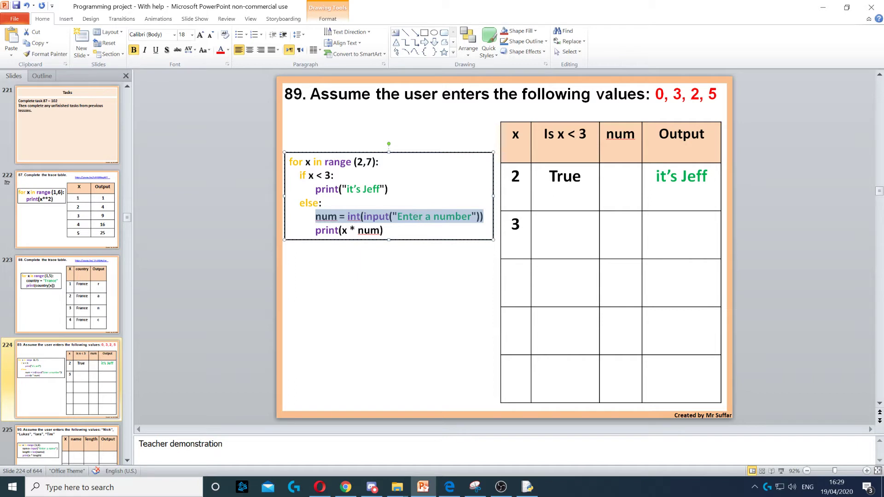
pyautogui.click(573, 235)
pyautogui.write('False')
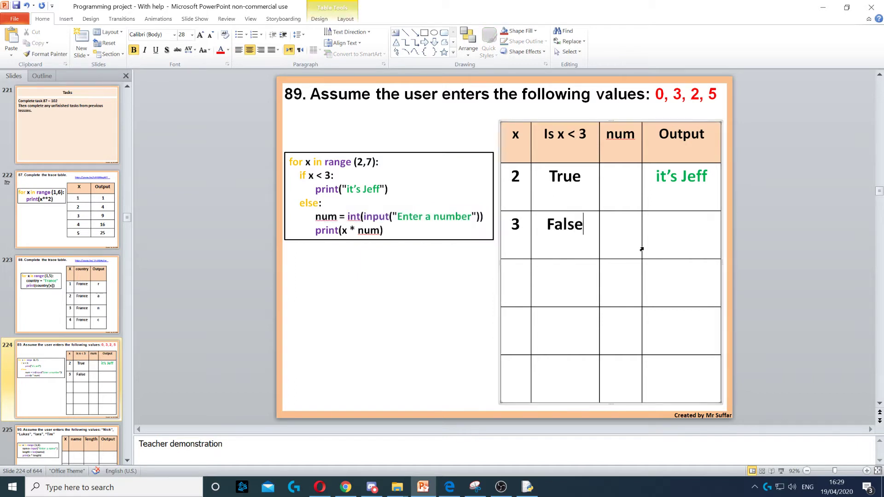
pyautogui.click(640, 235)
pyautogui.write('0')
# - Enter output 0 for the x=3 row and start the next row with 4
pyautogui.moveTo(664, 94); pyautogui.dragTo(656, 94)
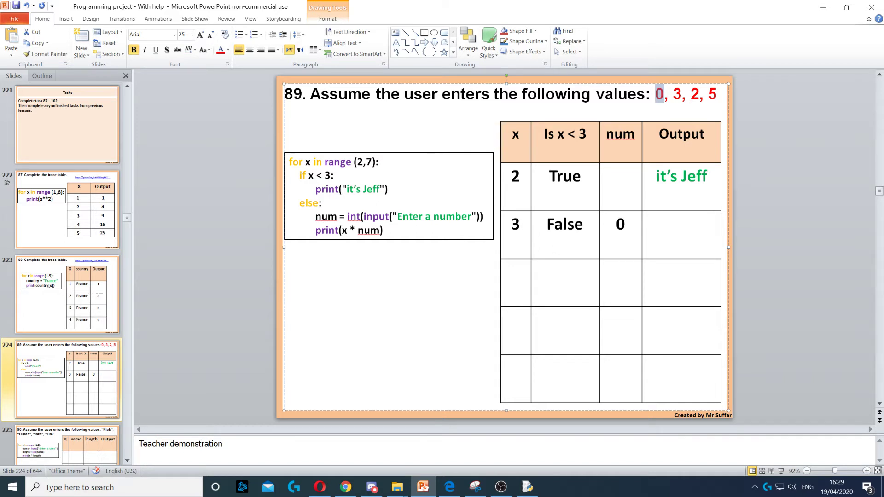
pyautogui.click(319, 230)
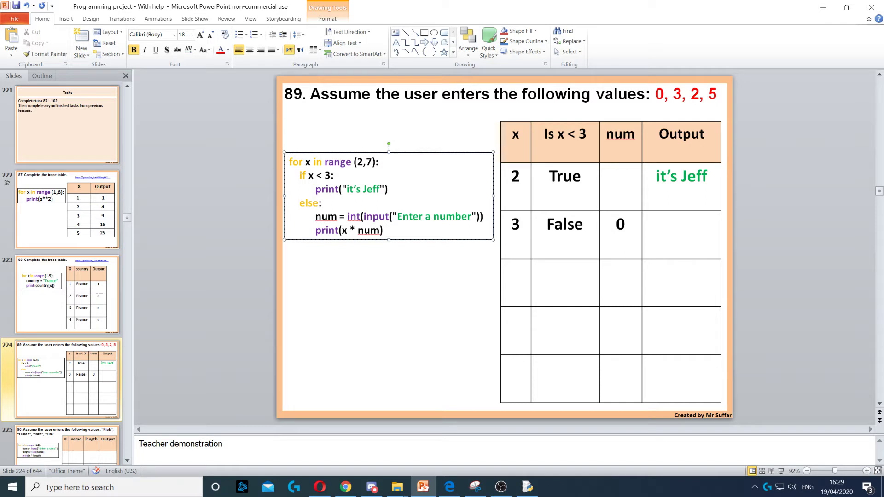
pyautogui.click(681, 225)
pyautogui.write('0')
pyautogui.click(764, 252)
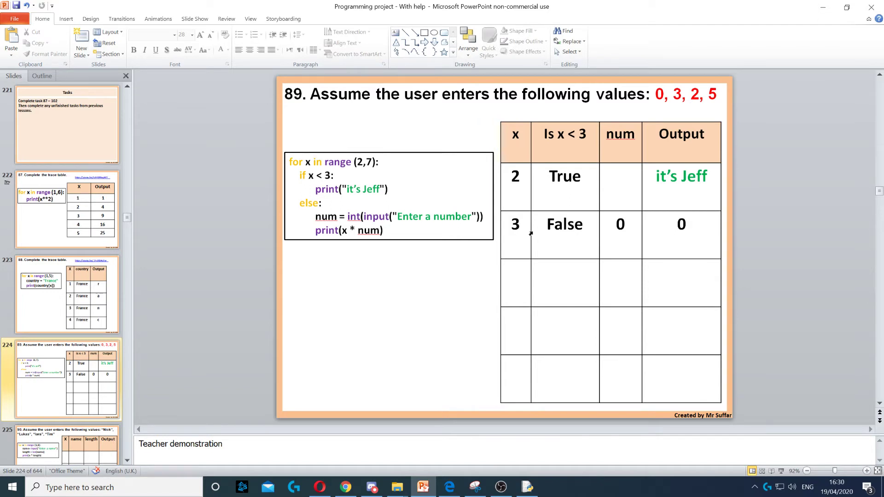
pyautogui.click(531, 271)
pyautogui.write('4')
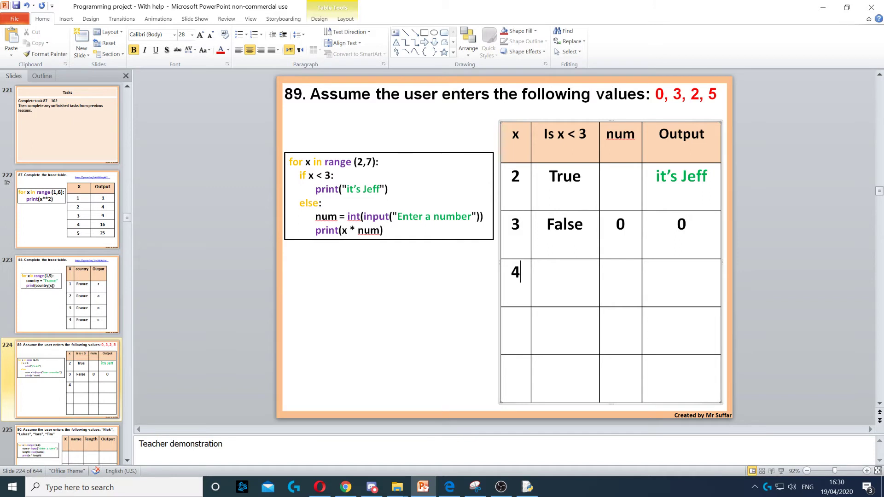
# - Record False and num 3 in the x=4 row, taking 3 from the title's input values
pyautogui.click(567, 273)
pyautogui.write('False')
pyautogui.doubleClick(310, 202)
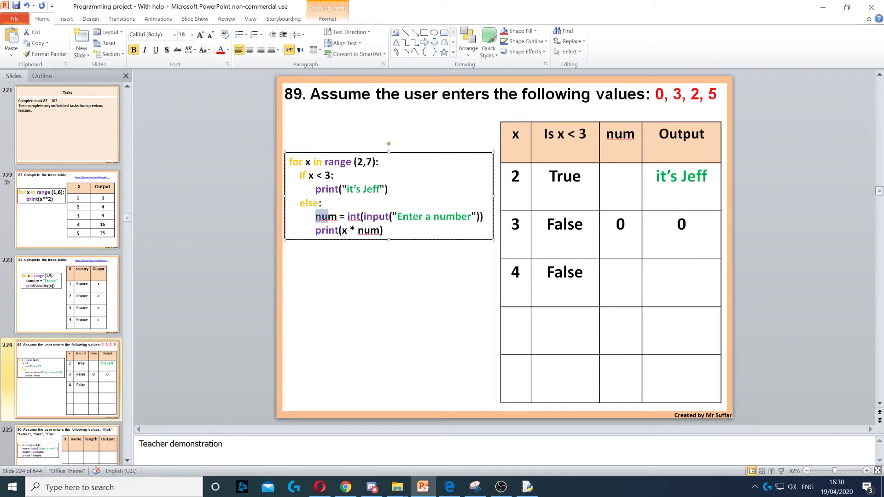
pyautogui.moveTo(316, 216); pyautogui.dragTo(390, 216)
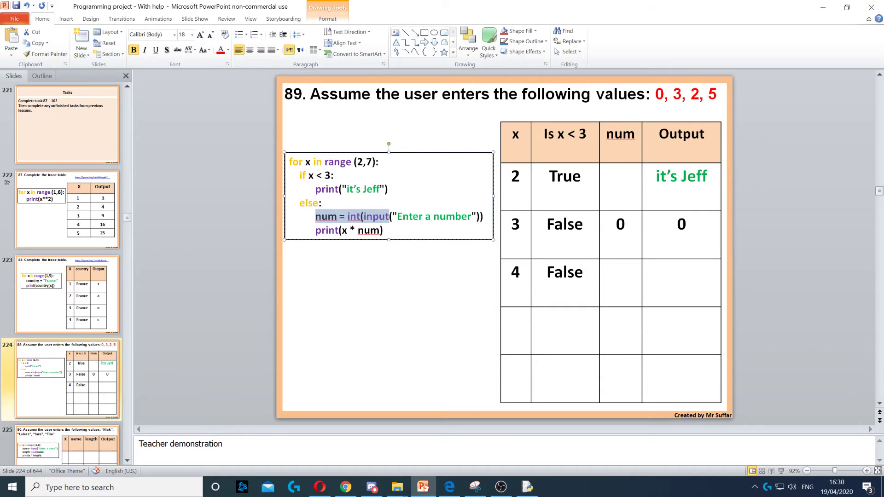
pyautogui.click(664, 93)
pyautogui.moveTo(681, 94); pyautogui.dragTo(674, 94)
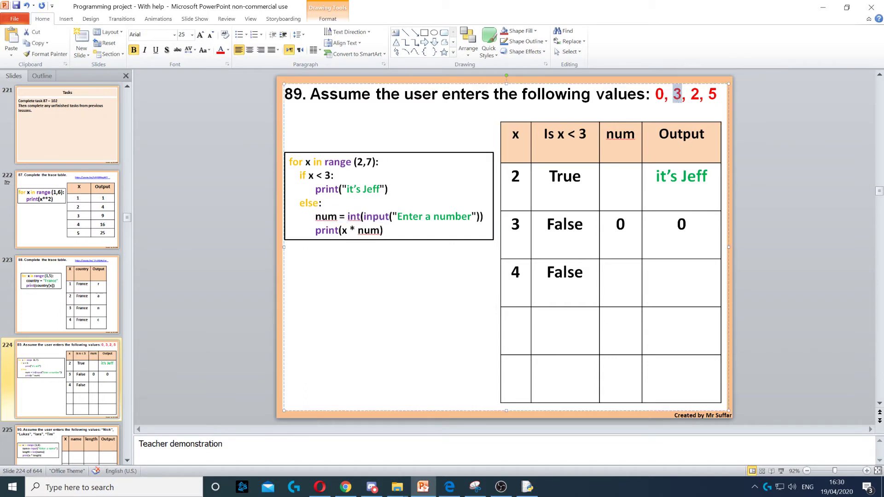
pyautogui.click(620, 280)
pyautogui.write('3')
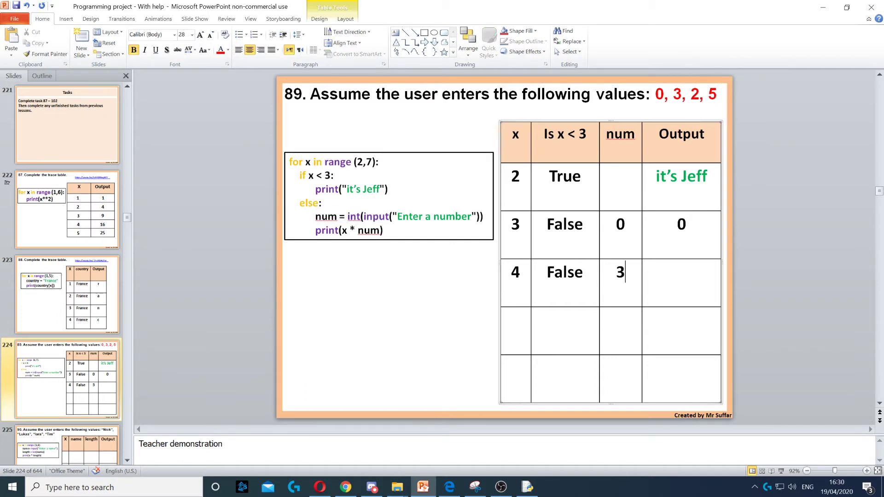
# - Enter Output 12 for the x=4 row from the print(x * num) line
pyautogui.moveTo(316, 231); pyautogui.dragTo(383, 231)
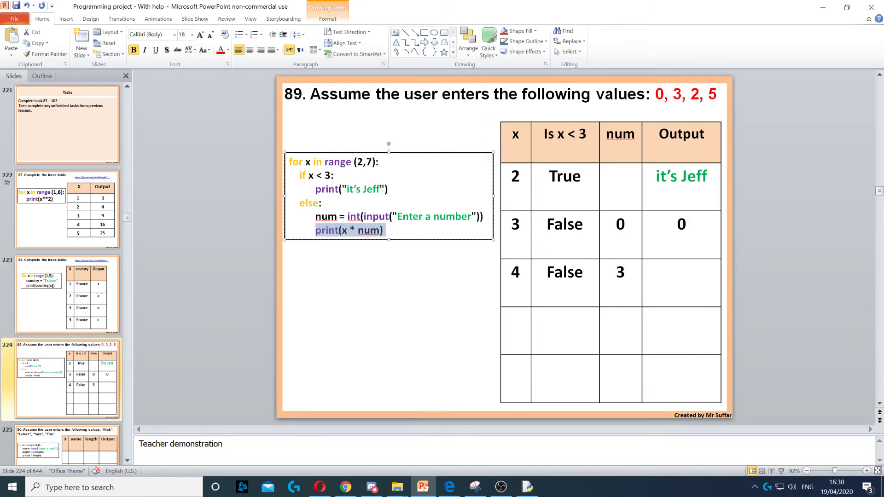
pyautogui.click(682, 272)
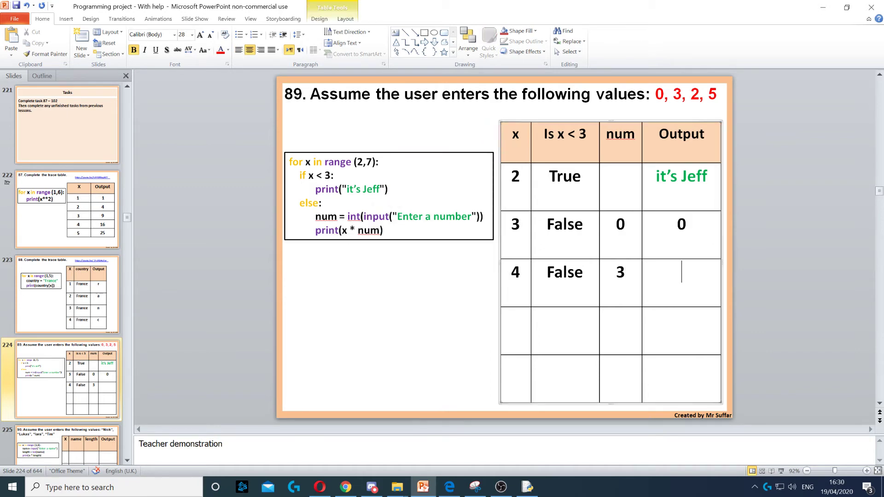
pyautogui.write('1')
pyautogui.write('2')
# - Fill row 5 with x = 5 and False, referencing the else branch
pyautogui.press('Tab')
pyautogui.write('5')
pyautogui.press('Tab')
pyautogui.write('False')
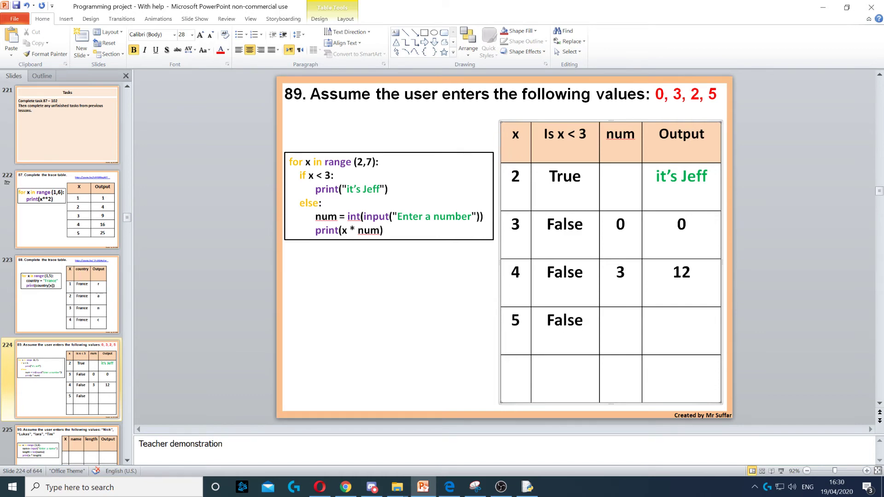
pyautogui.doubleClick(308, 203)
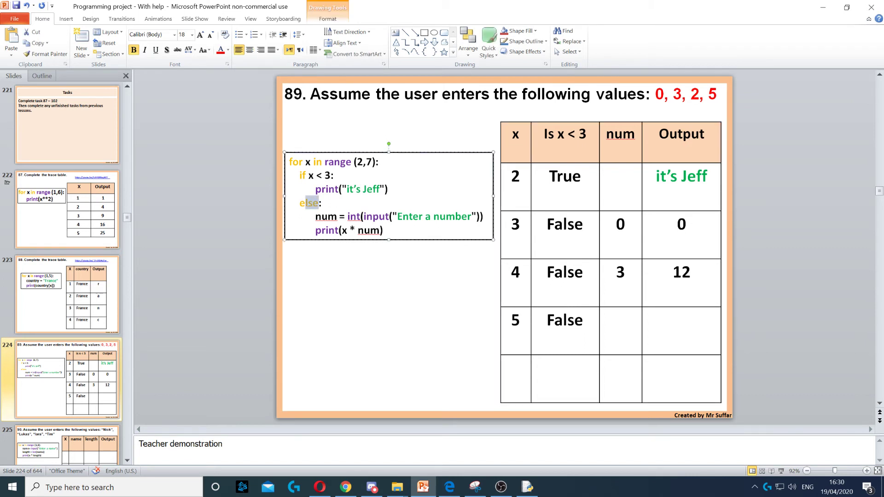
pyautogui.hotkey('shift', 'Left')
# - Record num 2 and Output 10 in row 5 from the title value and print line
pyautogui.doubleClick(695, 94)
pyautogui.click(620, 324)
pyautogui.write('2')
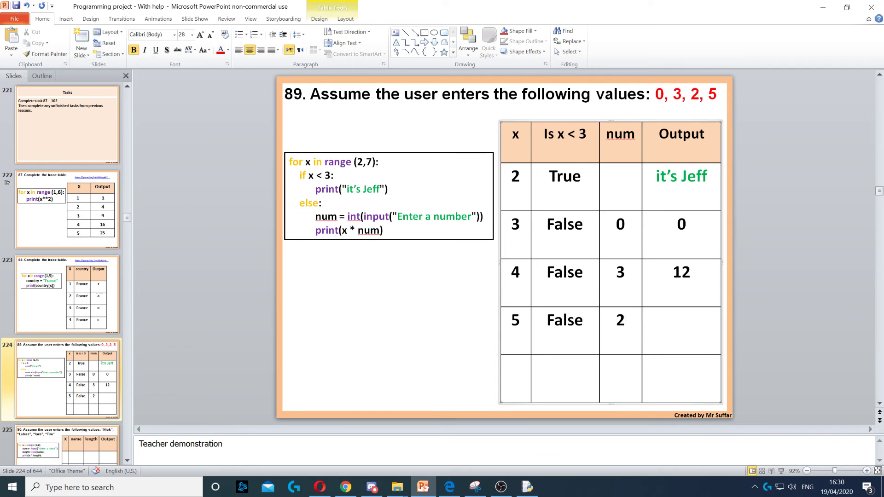
pyautogui.tripleClick(351, 231)
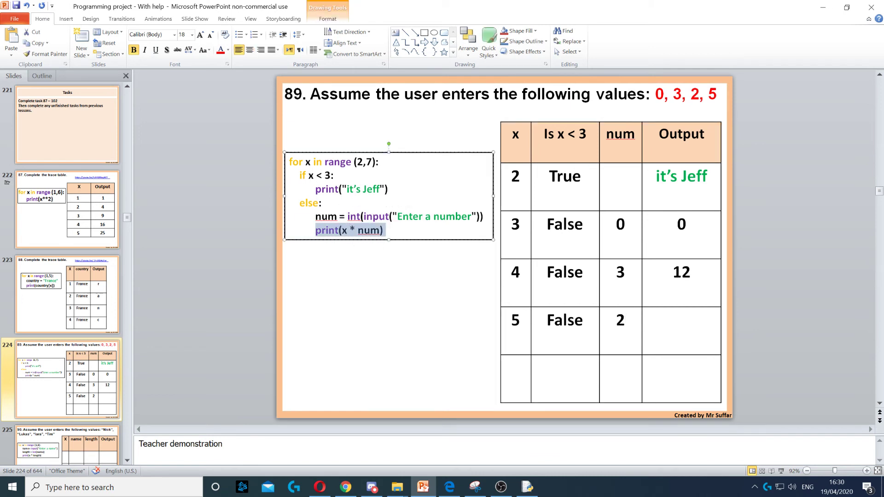
pyautogui.click(677, 319)
pyautogui.write('10')
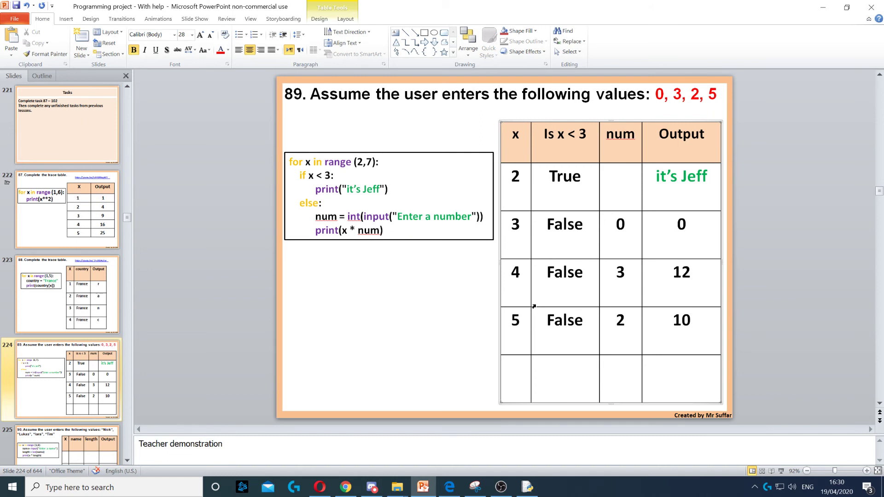
# - Fill row 6 with x = 6, False and num 5 from the title's input values
pyautogui.press('Tab')
pyautogui.write('6')
pyautogui.press('Tab')
pyautogui.write('False')
pyautogui.doubleClick(714, 95)
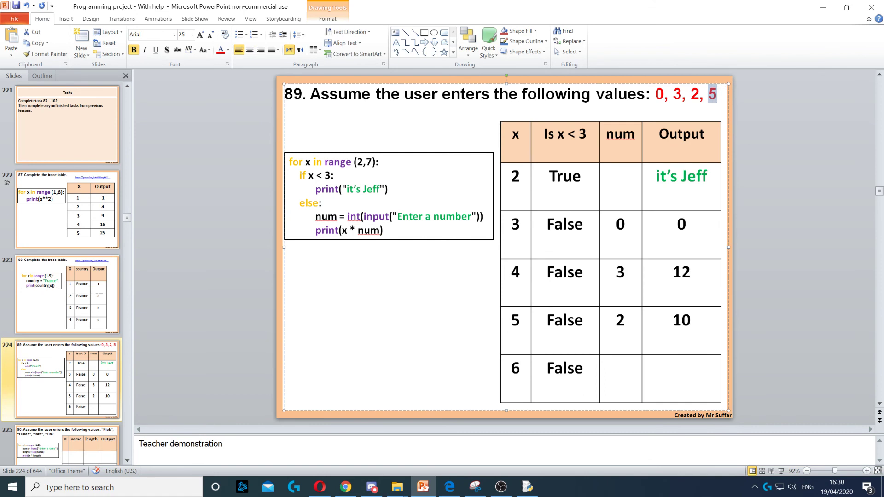
pyautogui.click(620, 373)
pyautogui.write('5')
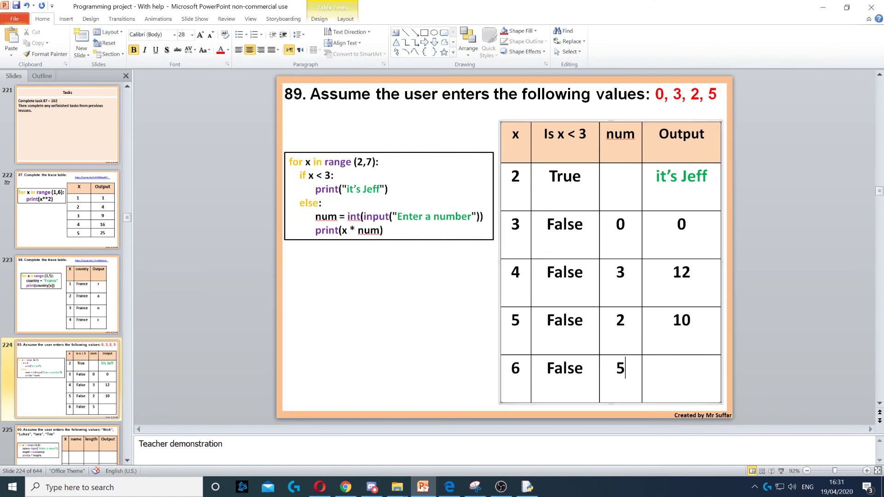
# - Enter Output 30 in row 6 from the print(x * num) line
pyautogui.tripleClick(383, 231)
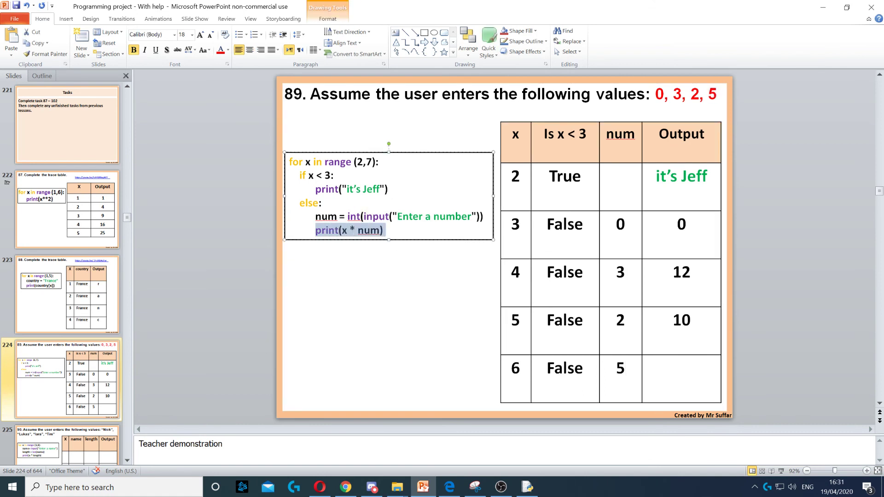
pyautogui.doubleClick(620, 369)
pyautogui.press('Tab')
pyautogui.write('3')
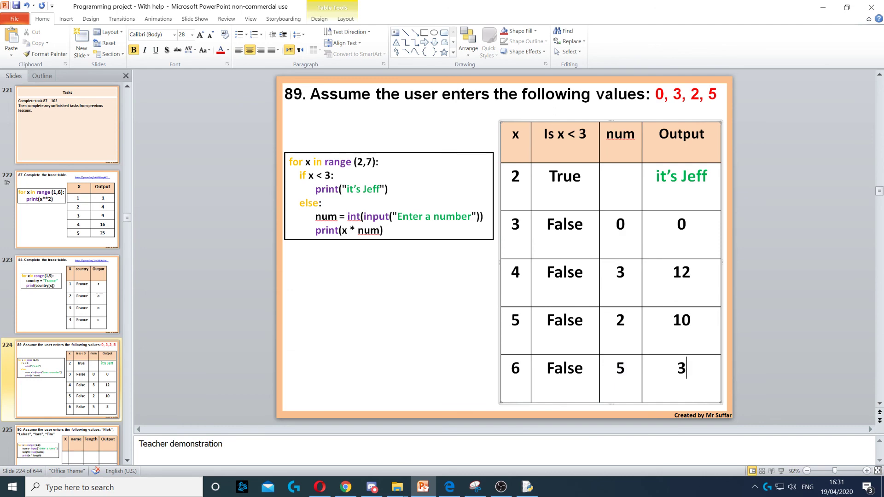